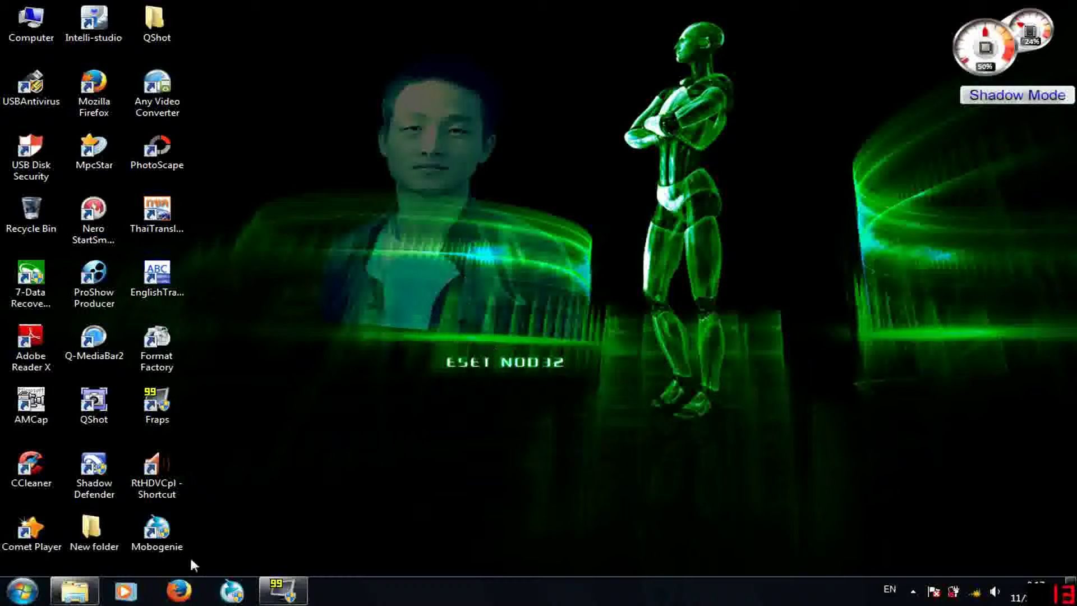
- Bring up the open DRIVERSAMSUNG subfolder window, select the Easy DriverPacks Win7_x86 archive and maximize the window
left_click(75, 591)
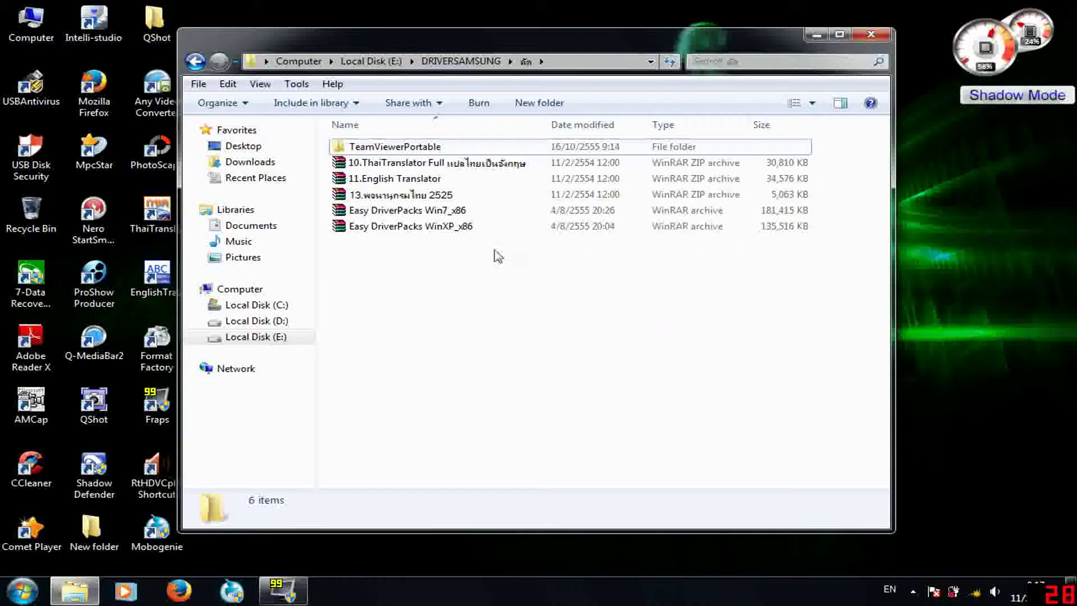
left_click(460, 217)
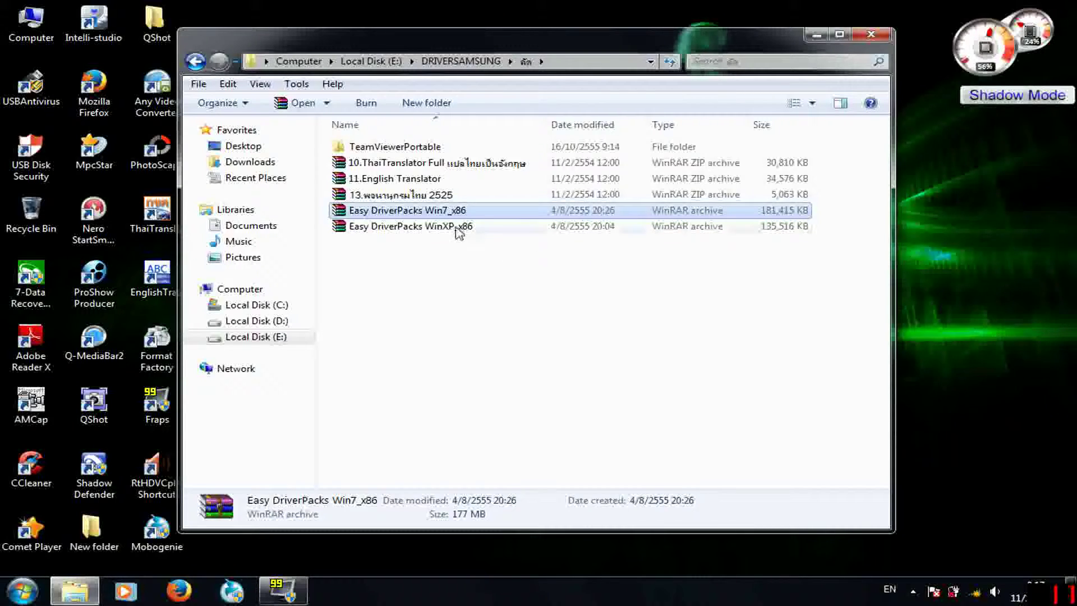
left_click(442, 228)
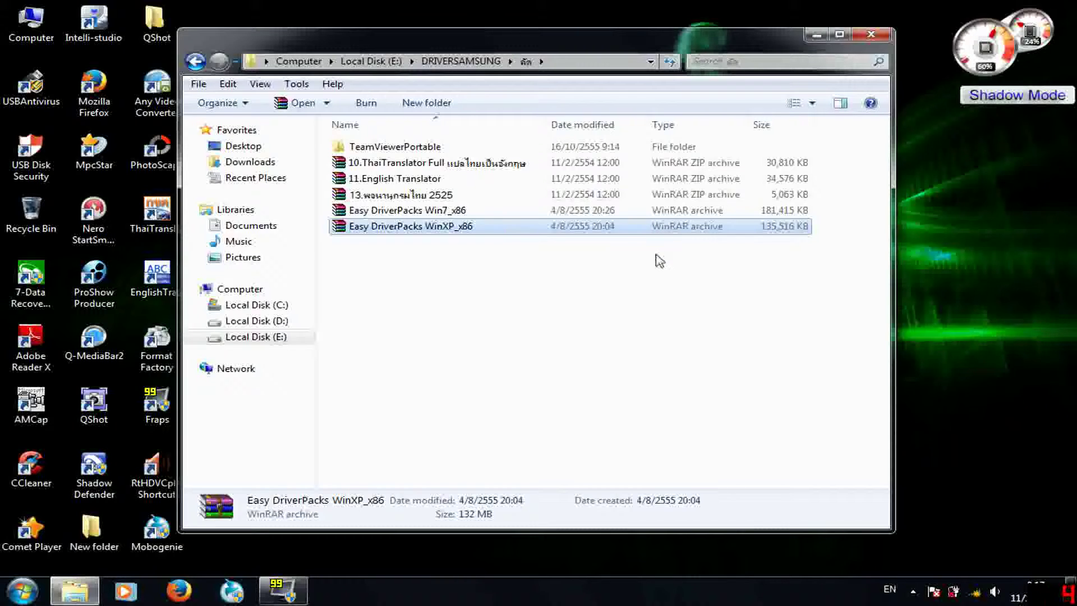
left_click(464, 212)
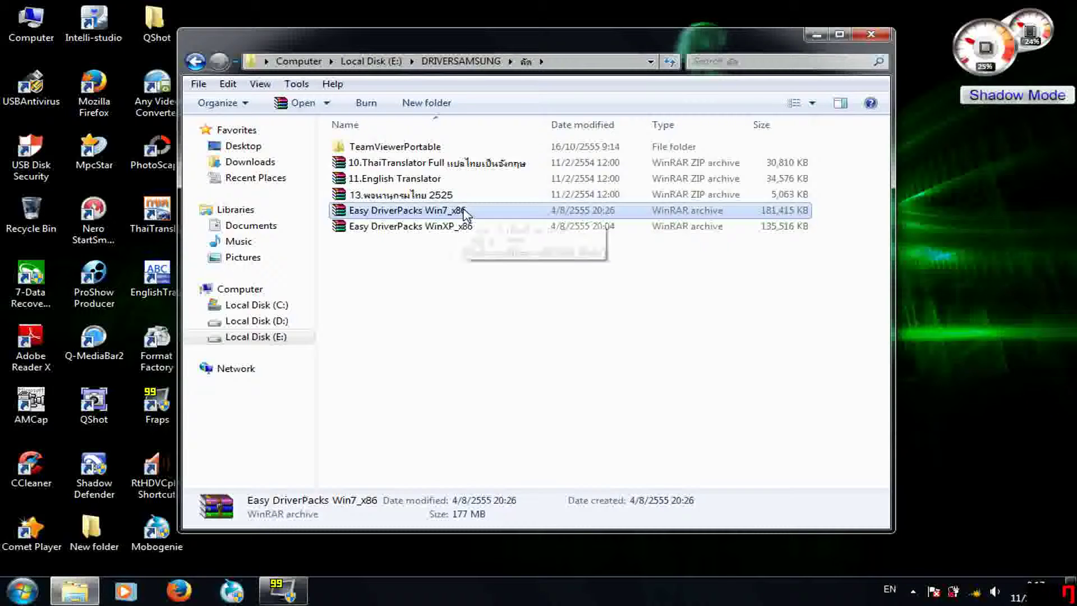
left_click(839, 37)
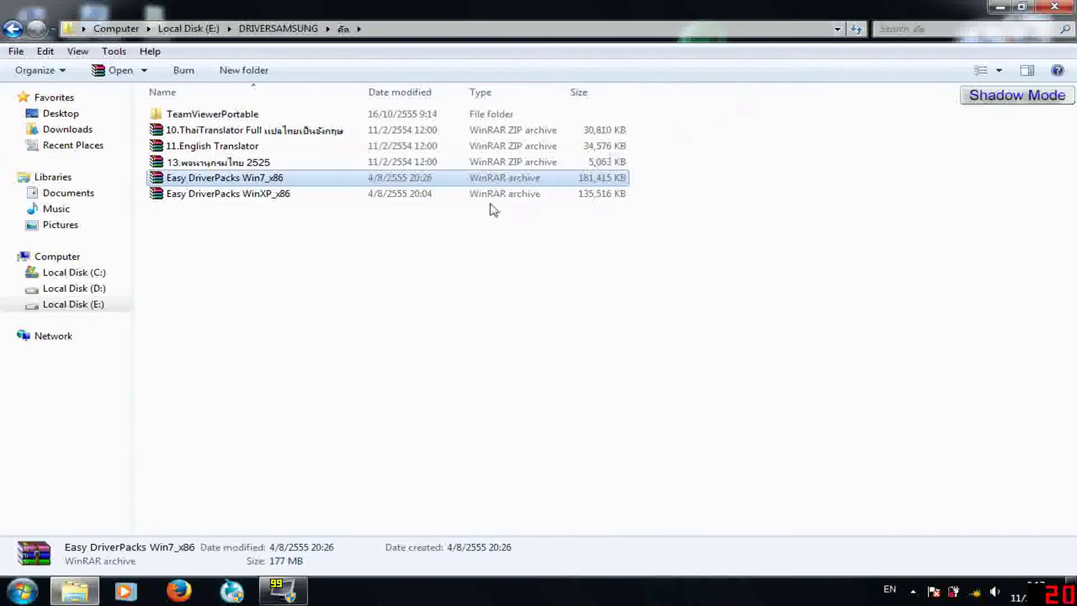
- Open the Easy DriverPacks Win7_x86 archive in WinRAR and close the licence reminder and the diagnostic messages window
left_click(296, 183)
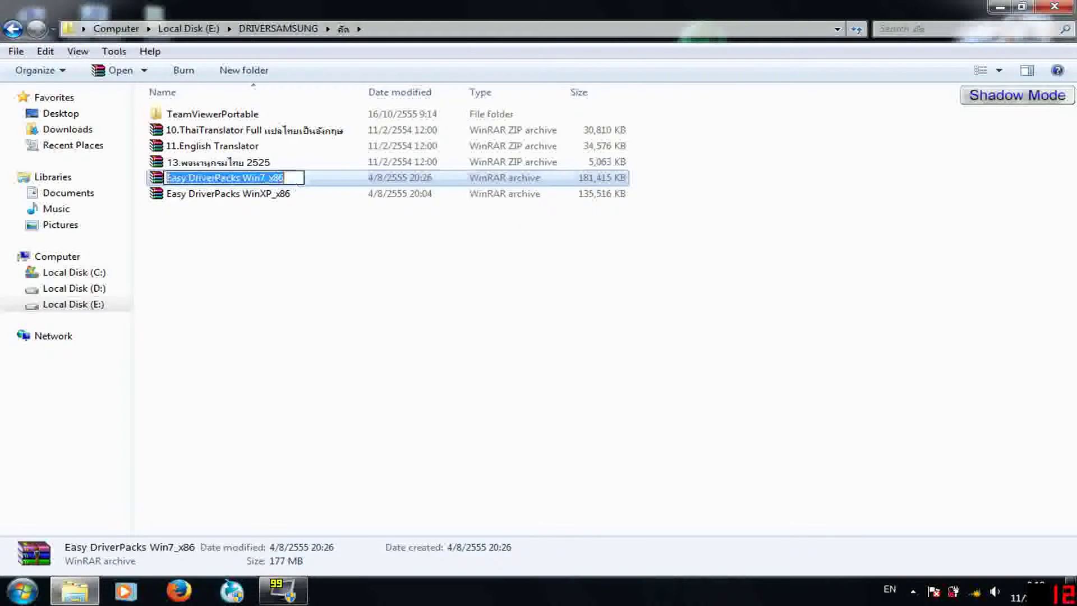
left_click(268, 189)
left_click(267, 185)
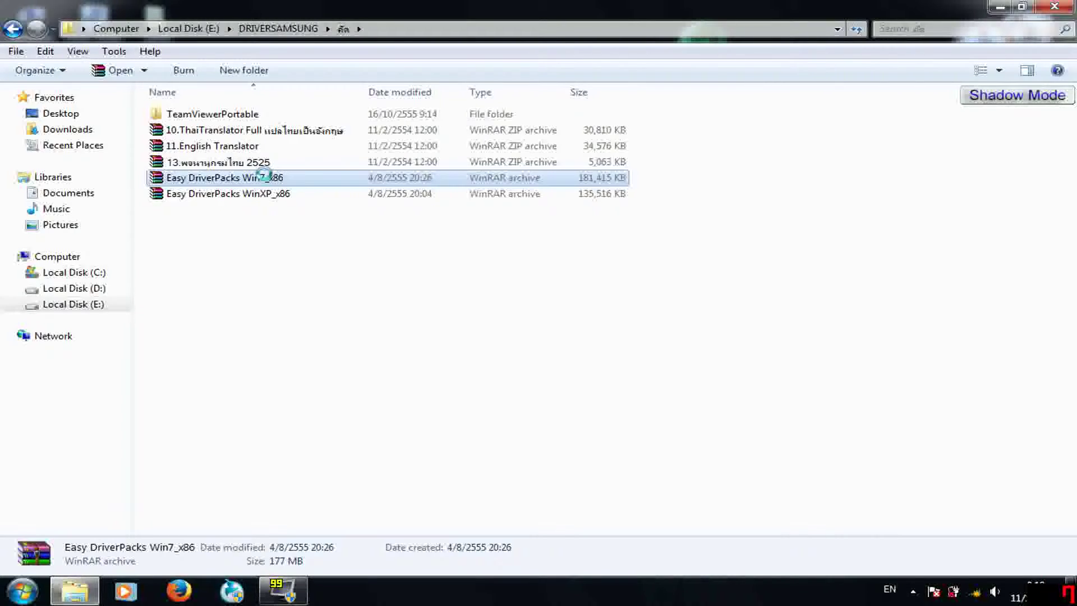
right_click(268, 178)
left_click(303, 183)
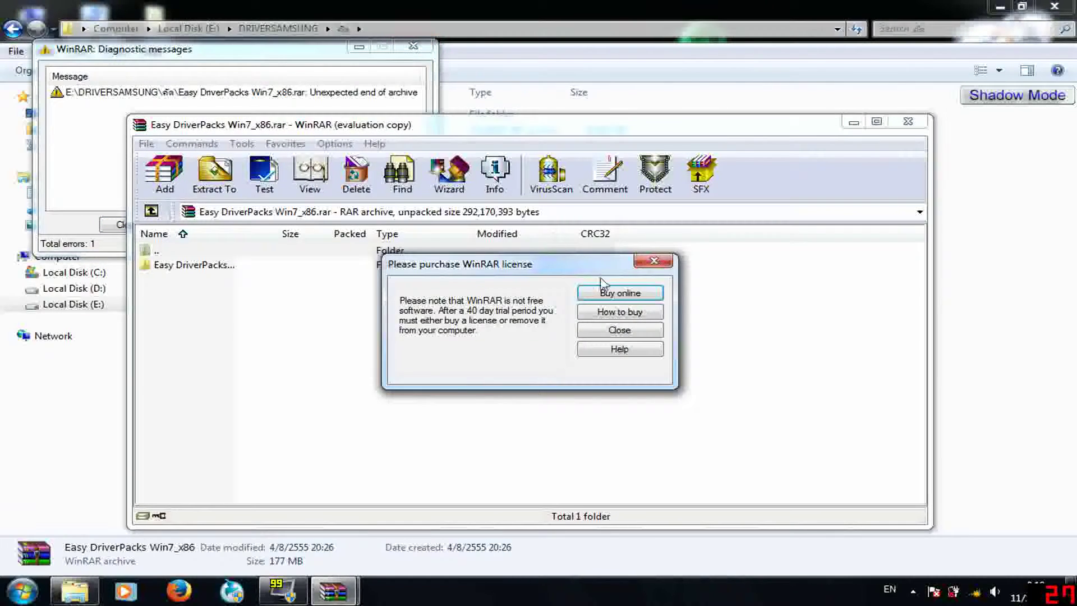
left_click(653, 260)
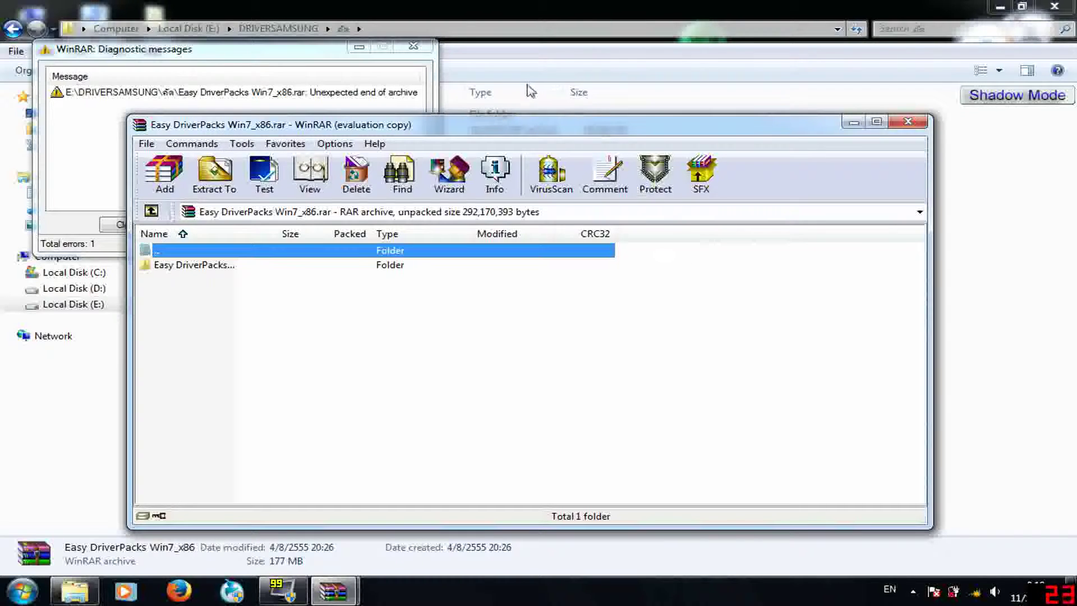
left_click(393, 49)
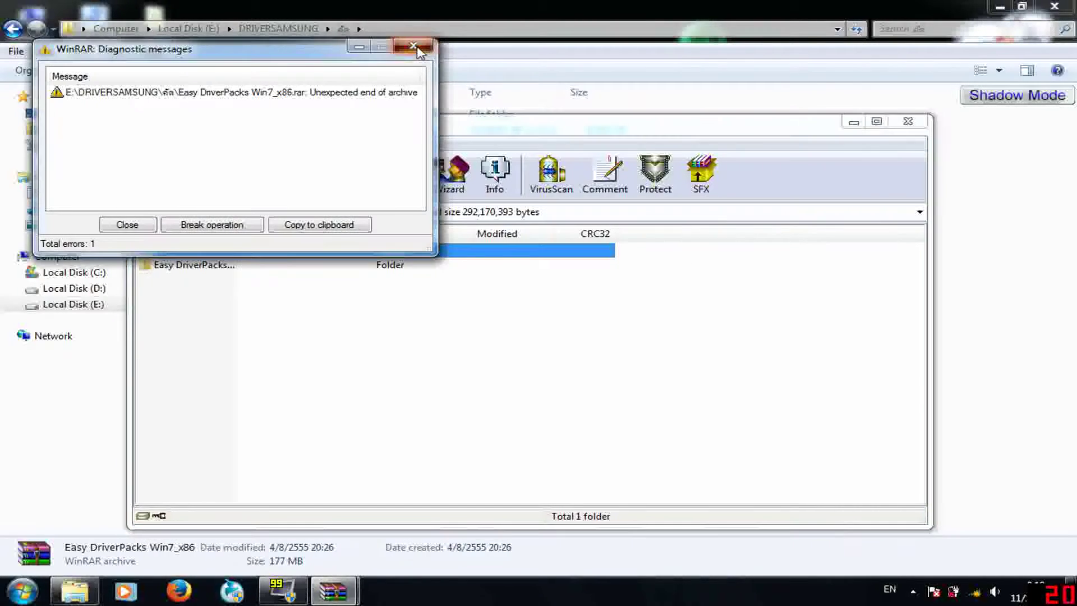
left_click(414, 46)
- Run WanDrv(x86).exe from the Easy DriverPacks folder inside the archive
left_click(211, 267)
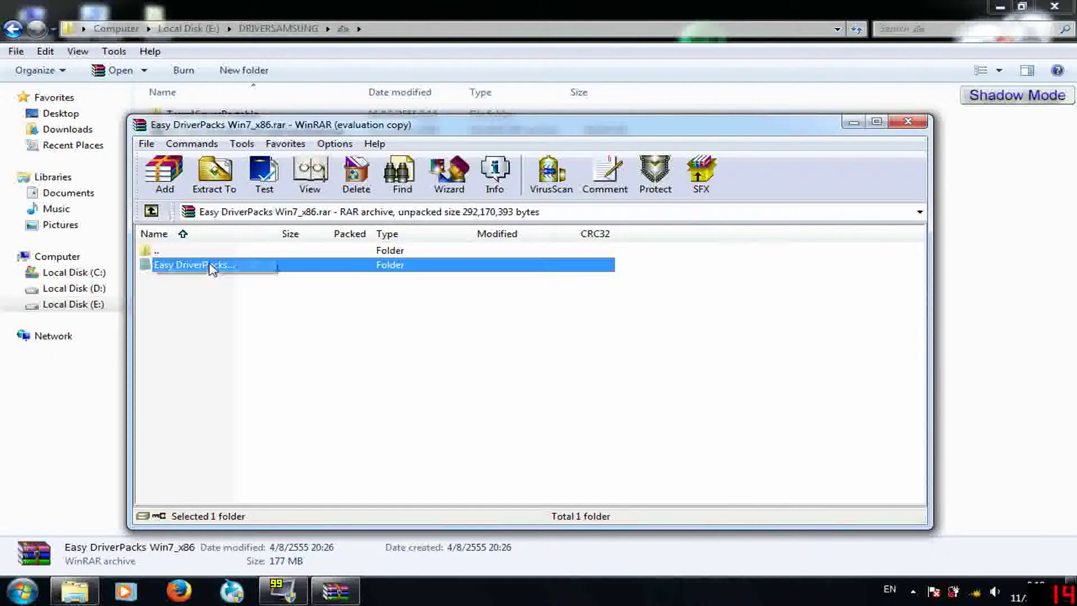
double_click(212, 267)
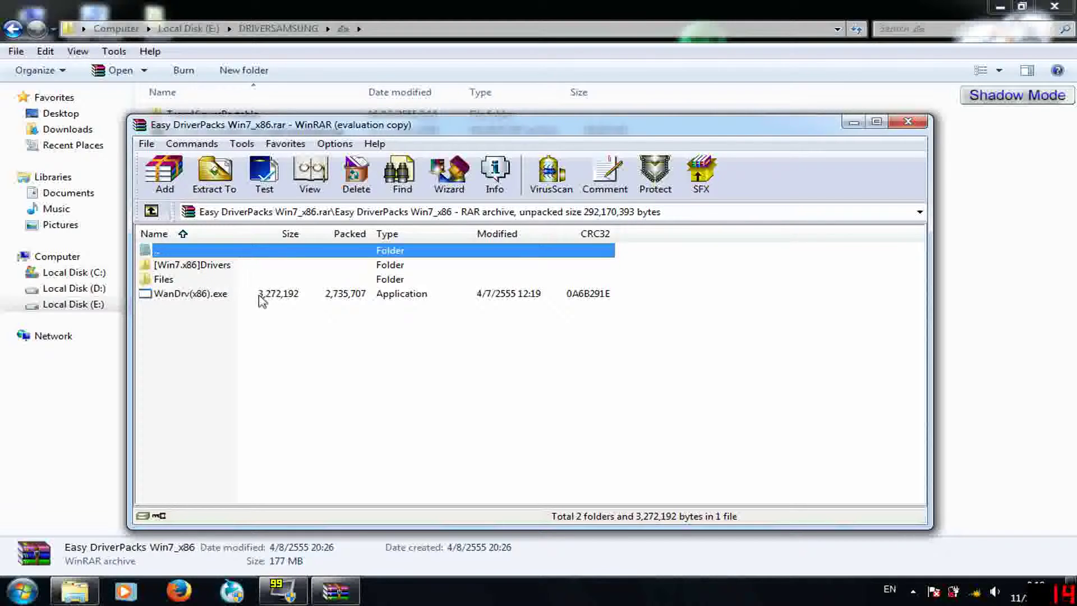
left_click(206, 300)
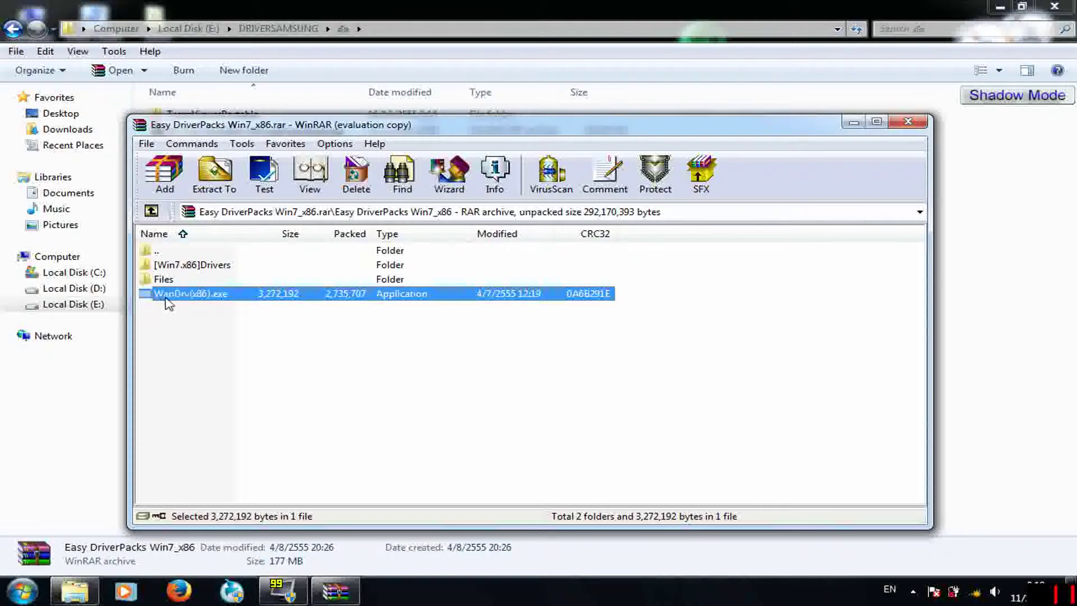
double_click(223, 299)
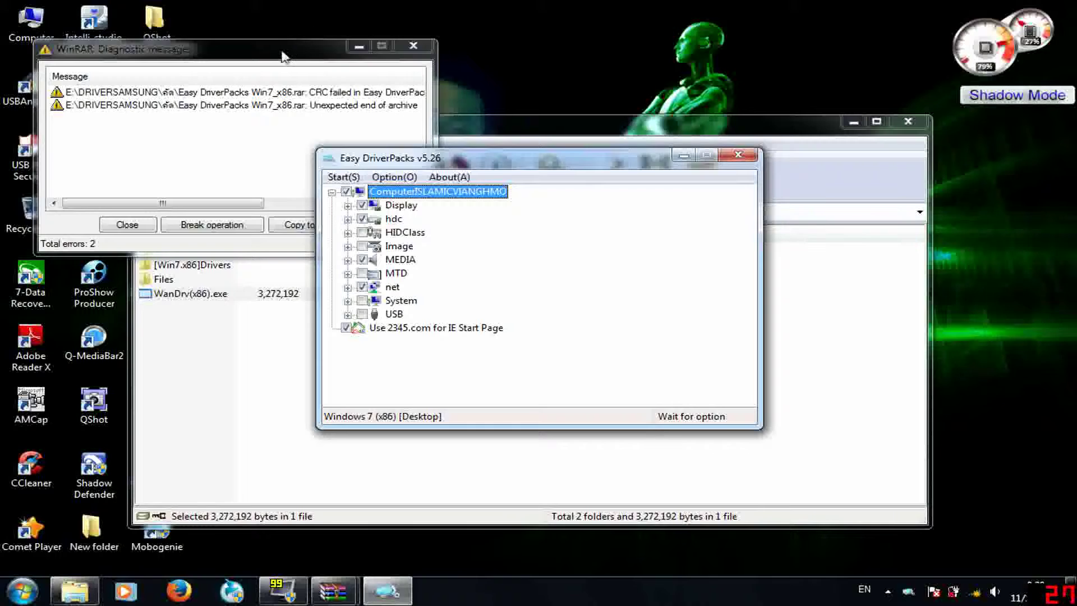
- Extract and install the checked driver categories with the recommended option, dismissing the error dialogs
left_click(284, 55)
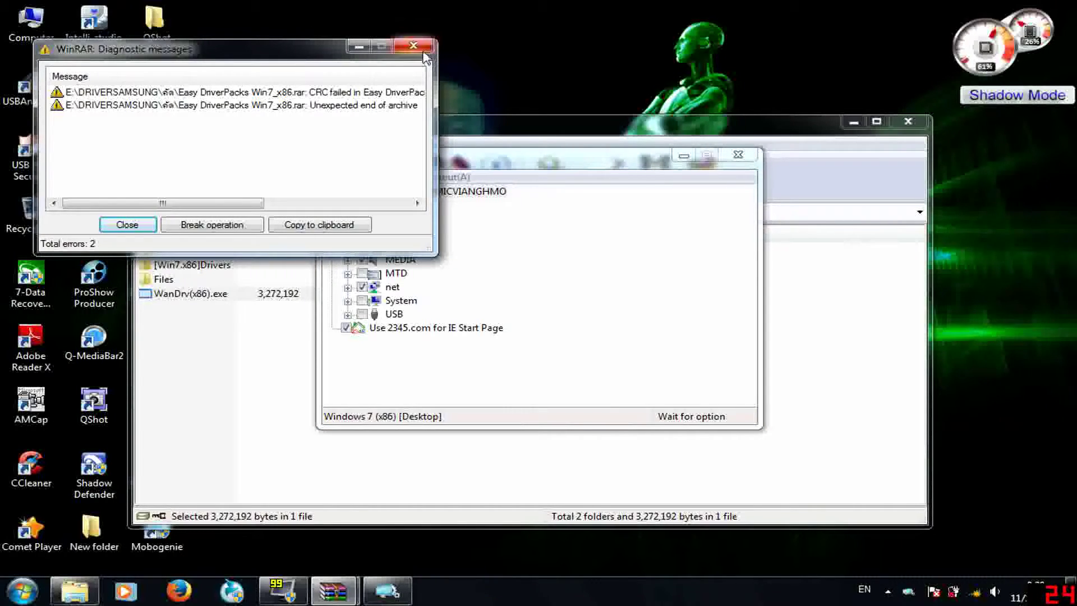
left_click(555, 168)
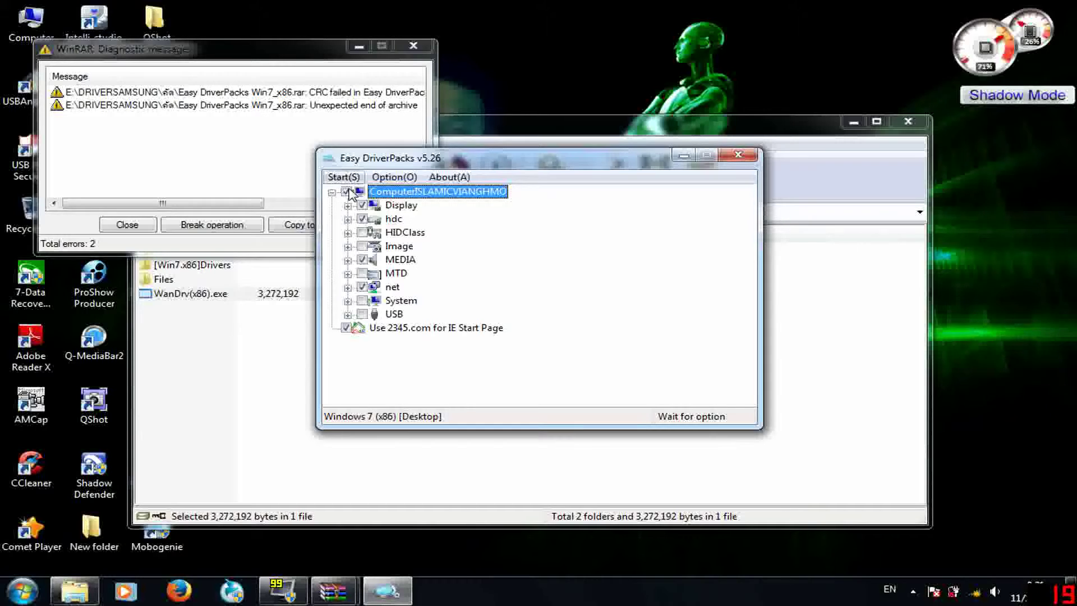
left_click(362, 248)
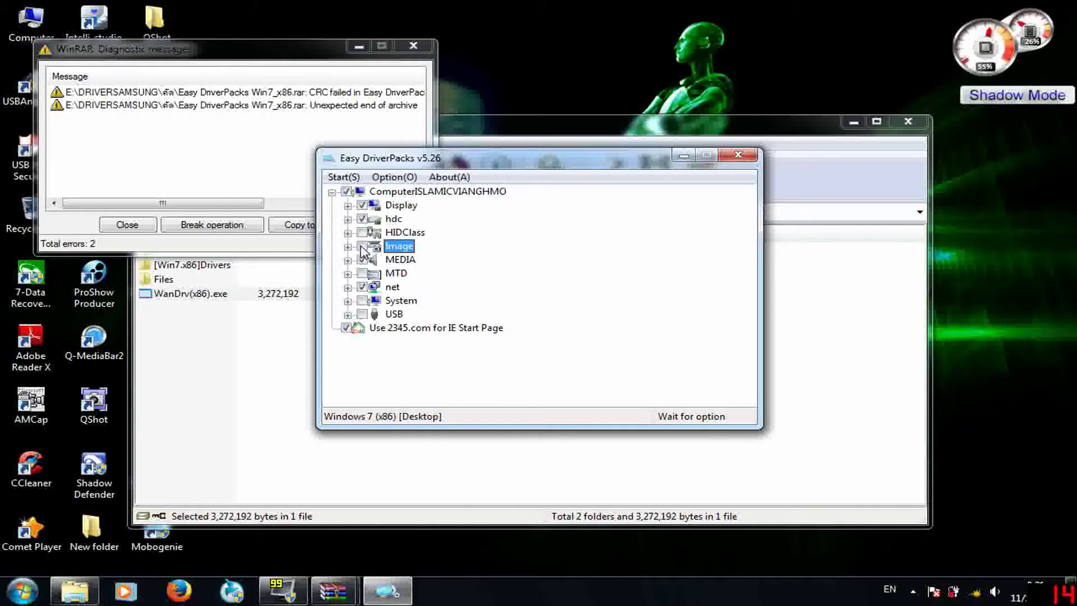
left_click(338, 178)
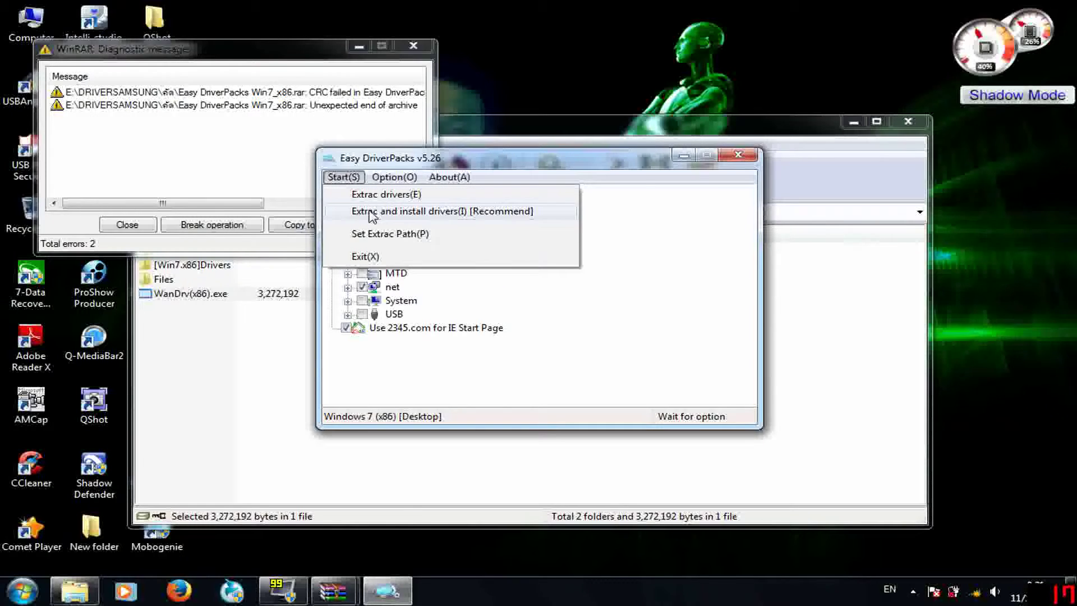
left_click(426, 213)
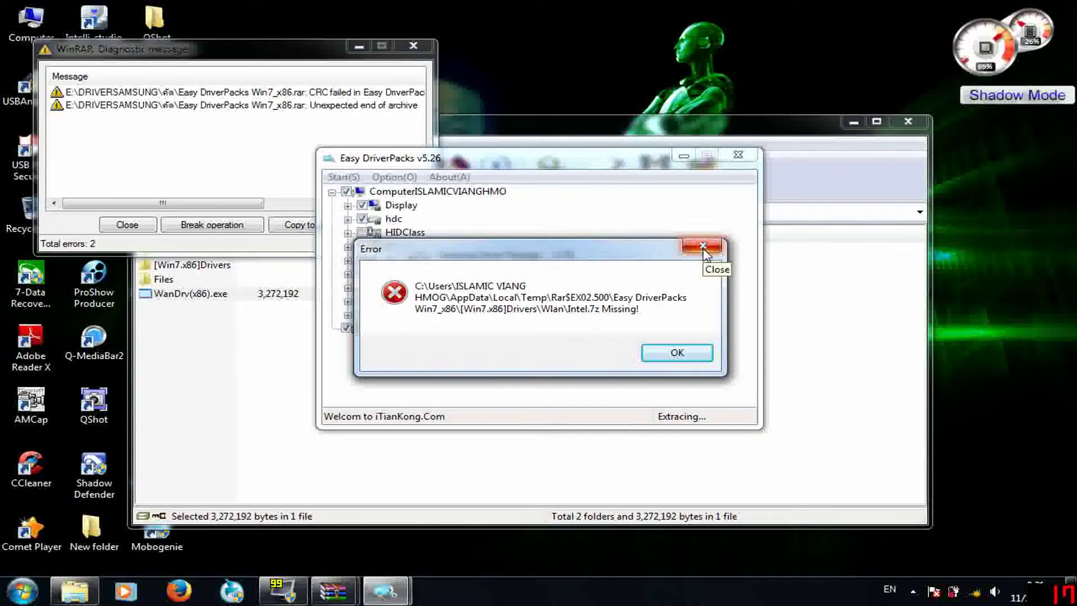
left_click(702, 248)
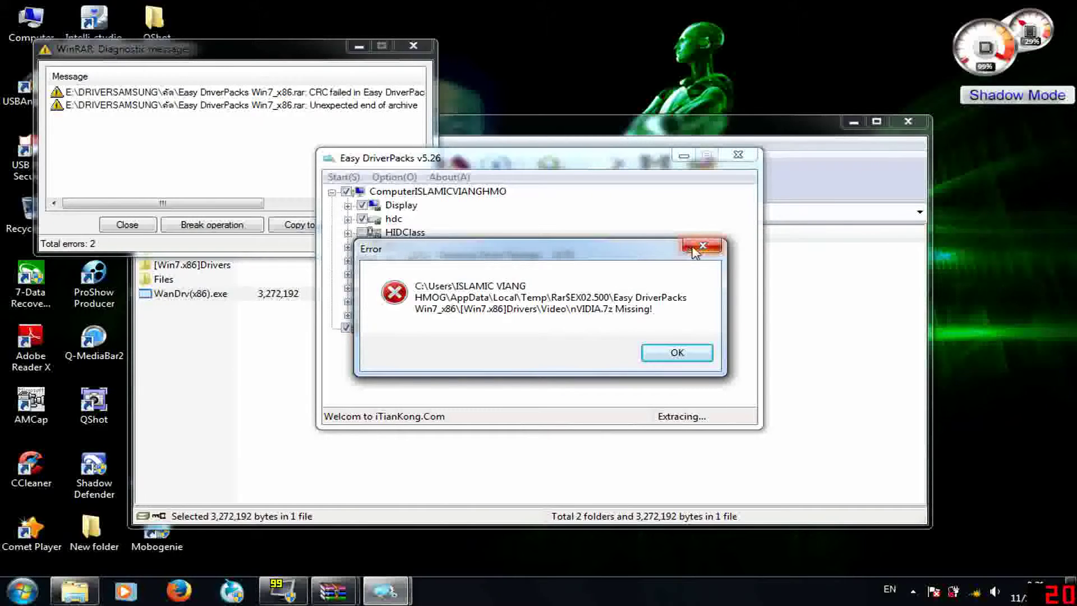
left_click(695, 250)
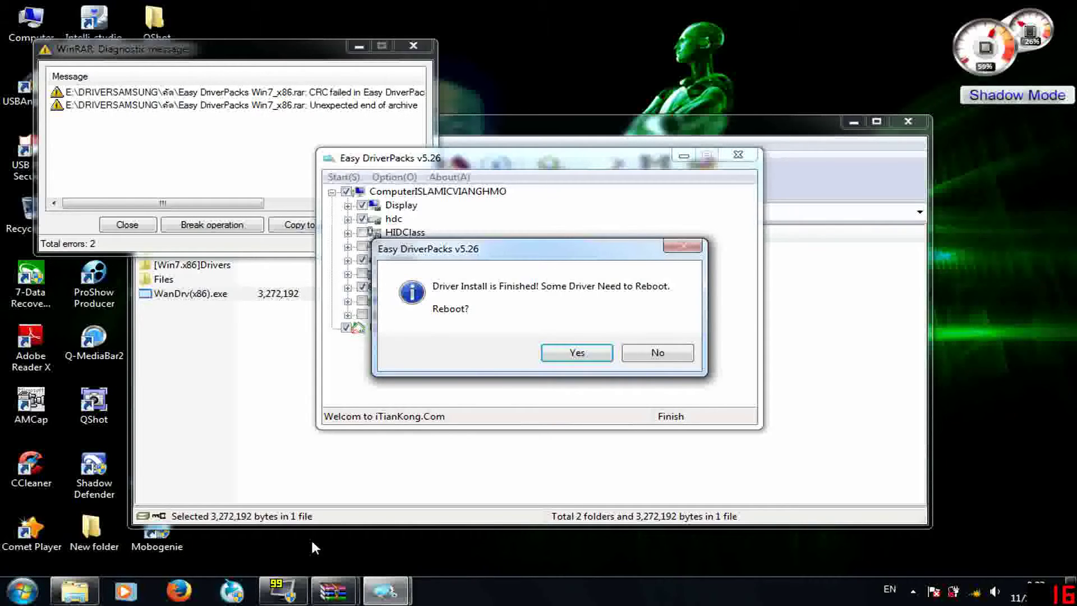
- Minimize the WinRAR and diagnostic windows and decline the reboot after the driver installation
left_click(359, 47)
left_click(853, 121)
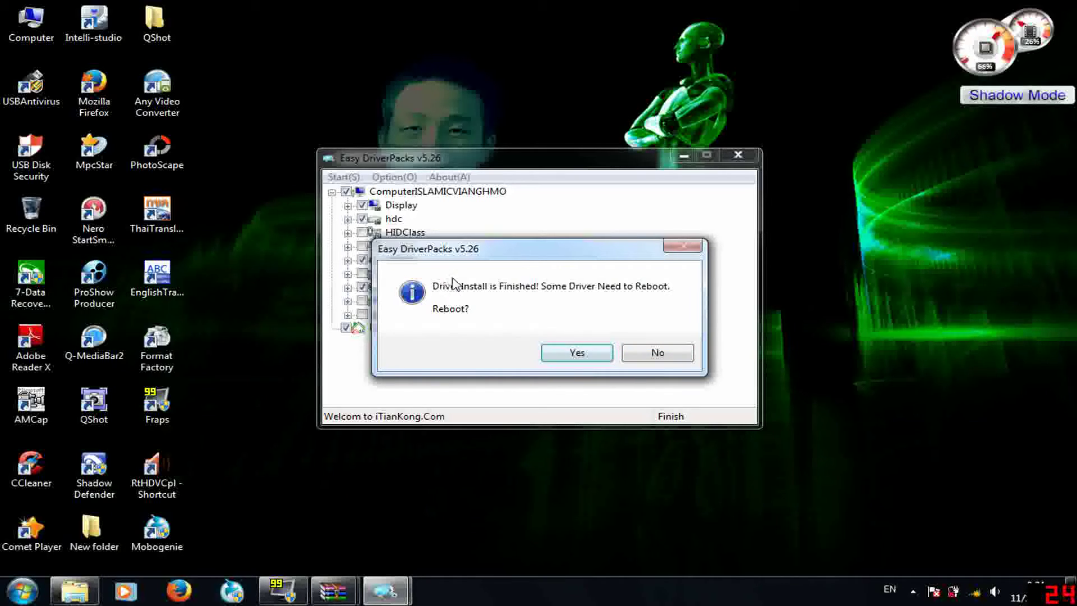
left_click(661, 354)
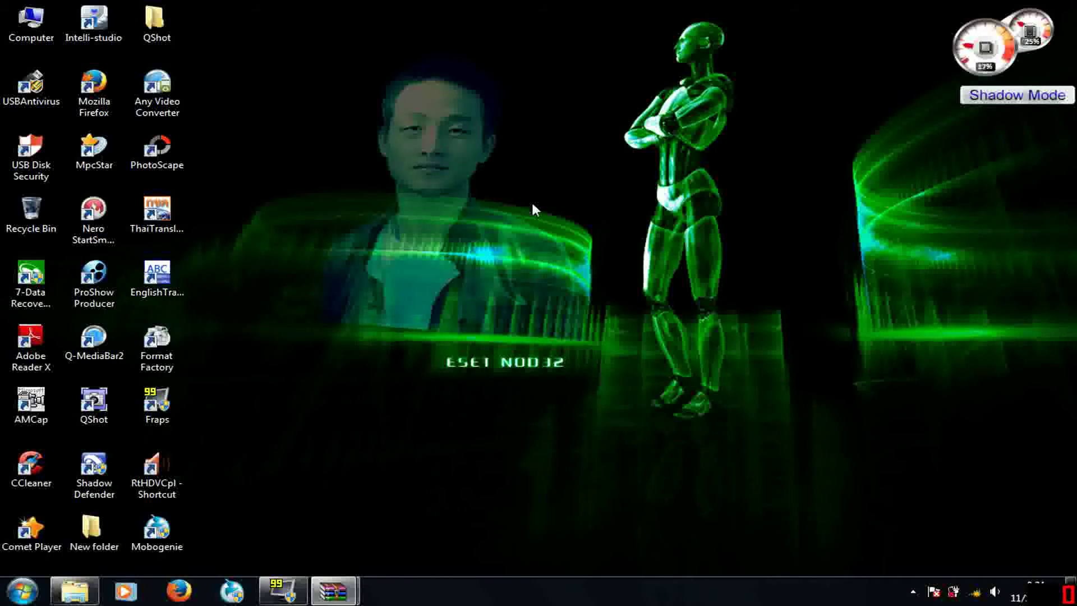
- Bring back the folder window to review the WinXP_x86 and Win7_x86 driver archives, and minimize it
left_click(75, 590)
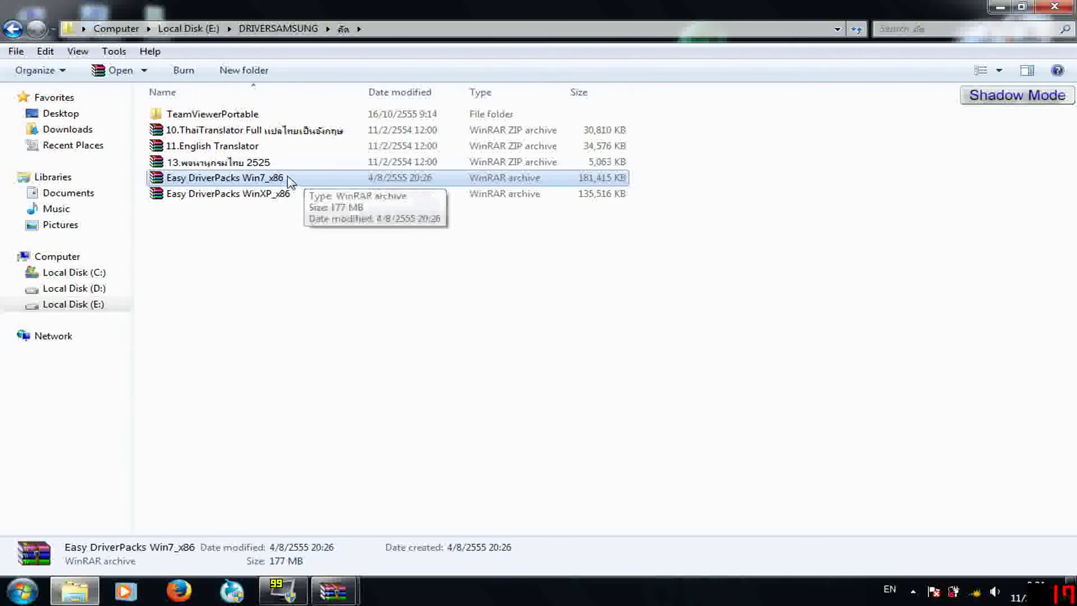
left_click(266, 197)
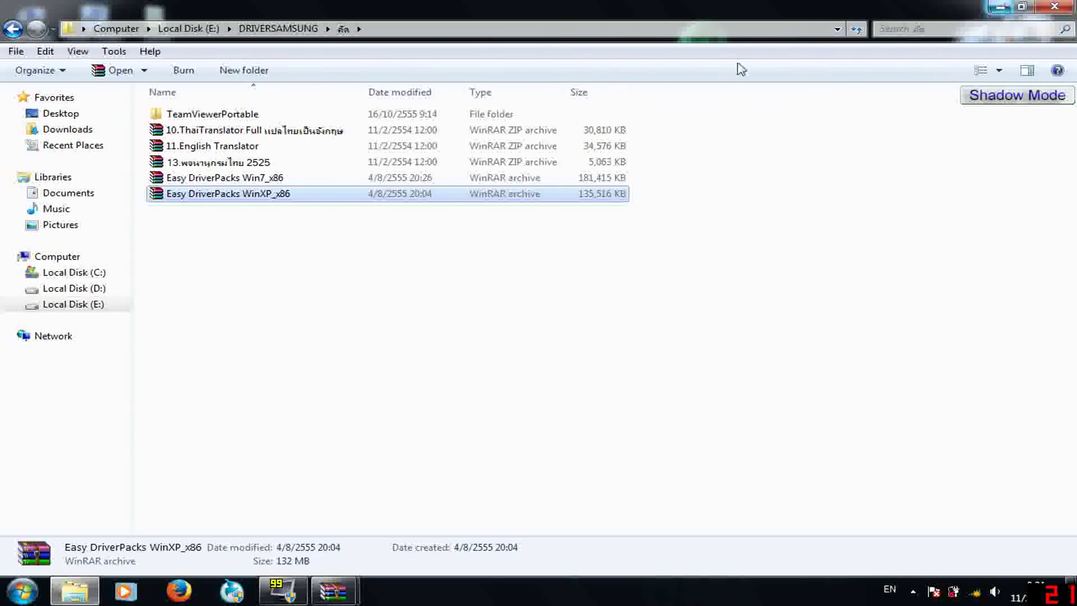
left_click(196, 180)
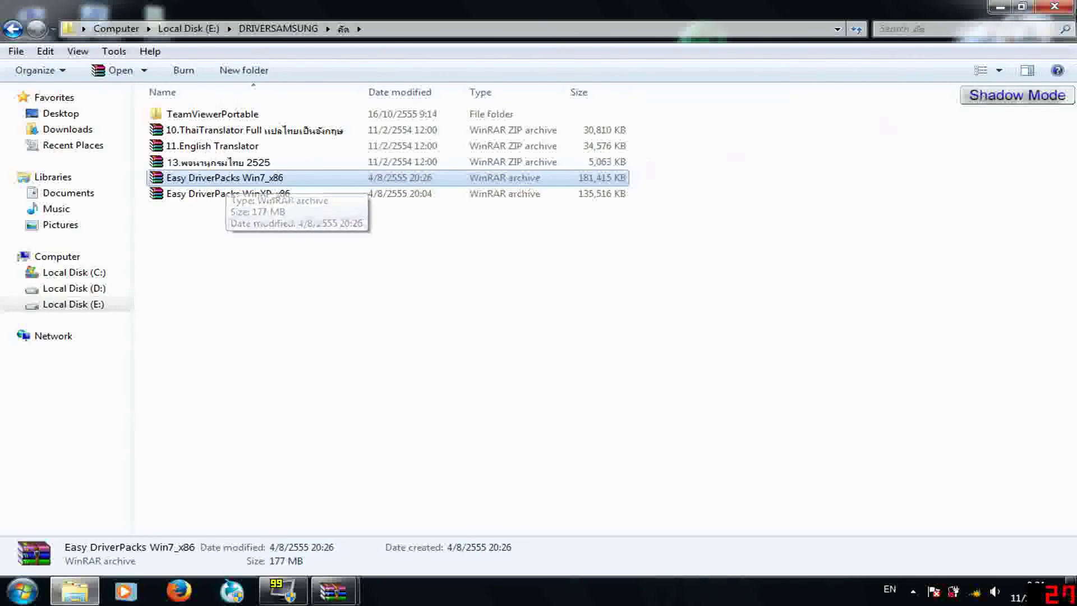
left_click(999, 7)
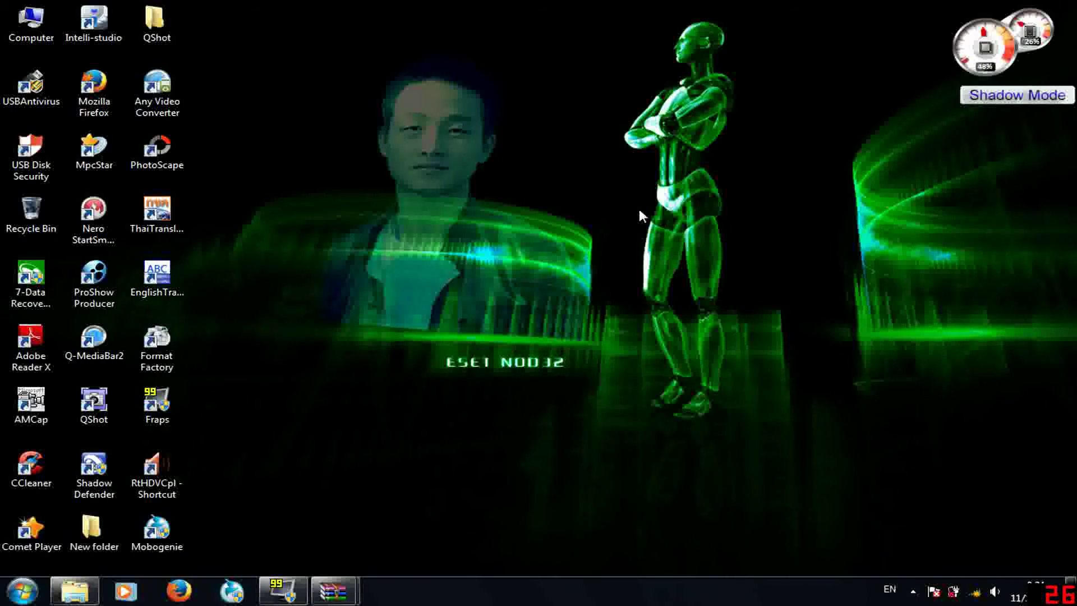